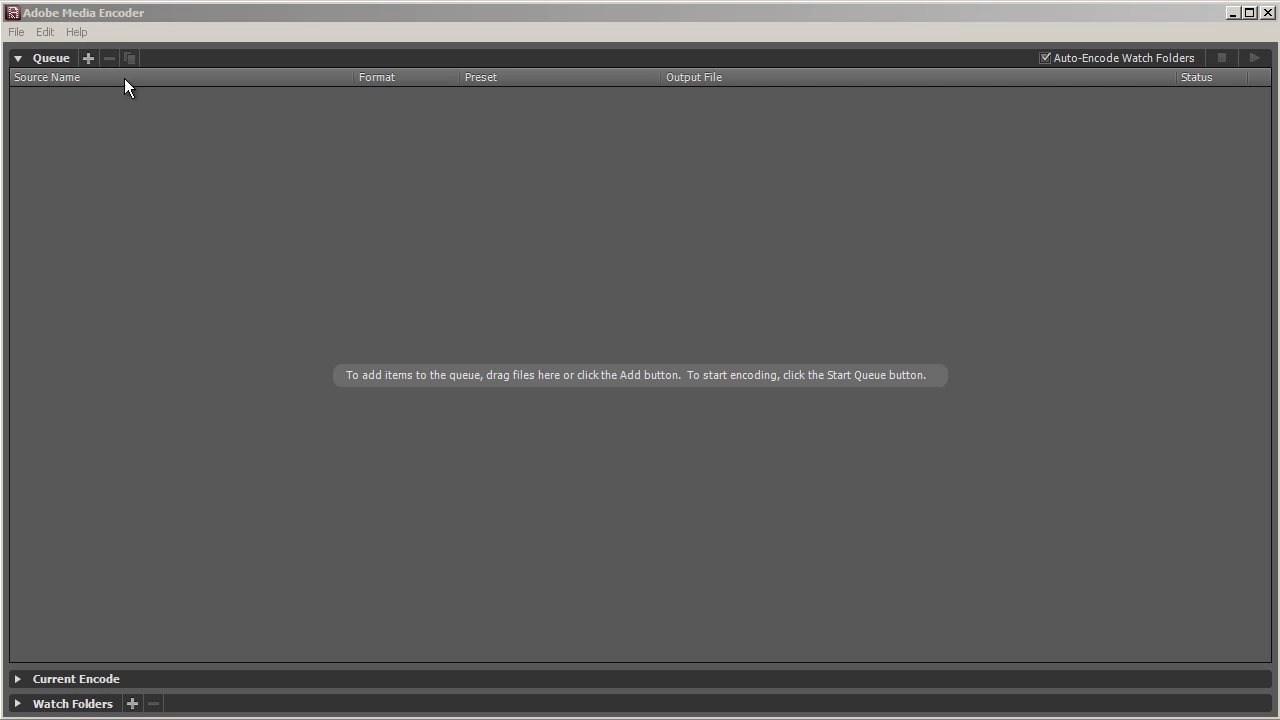
{"action": "double_click", "coordinate": [231, 187]}
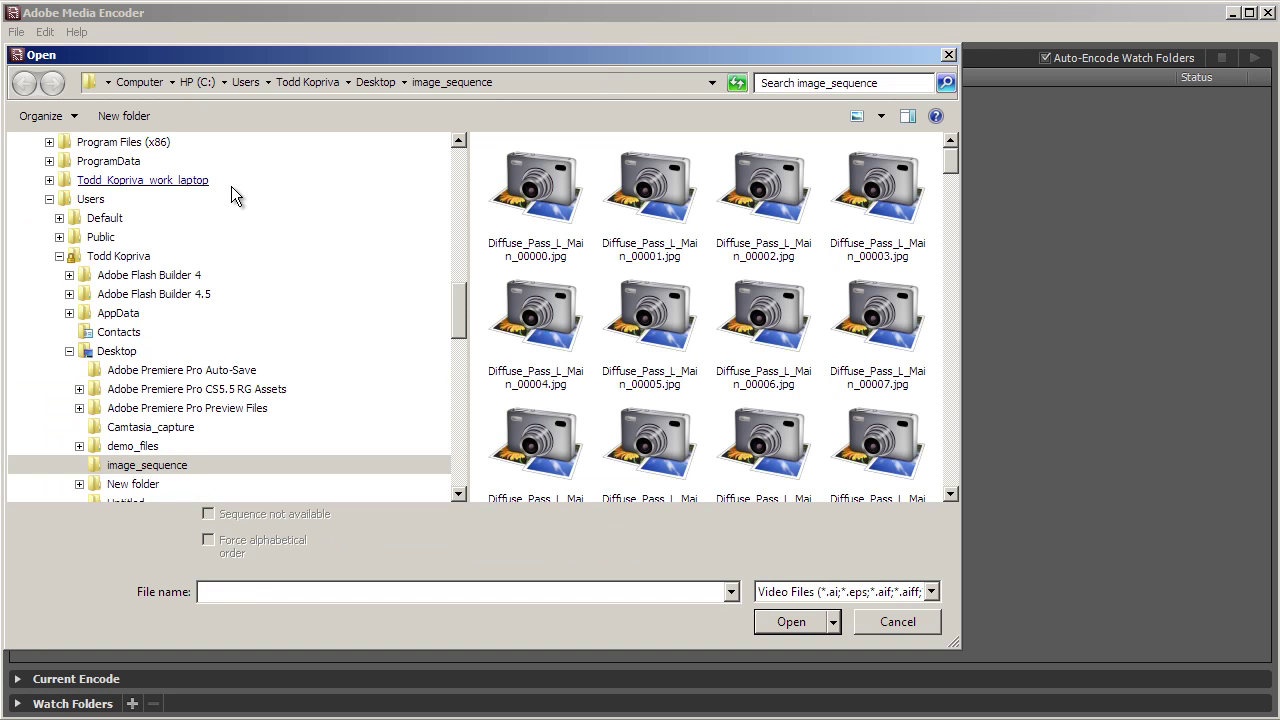
{"action": "left_click", "coordinate": [540, 190]}
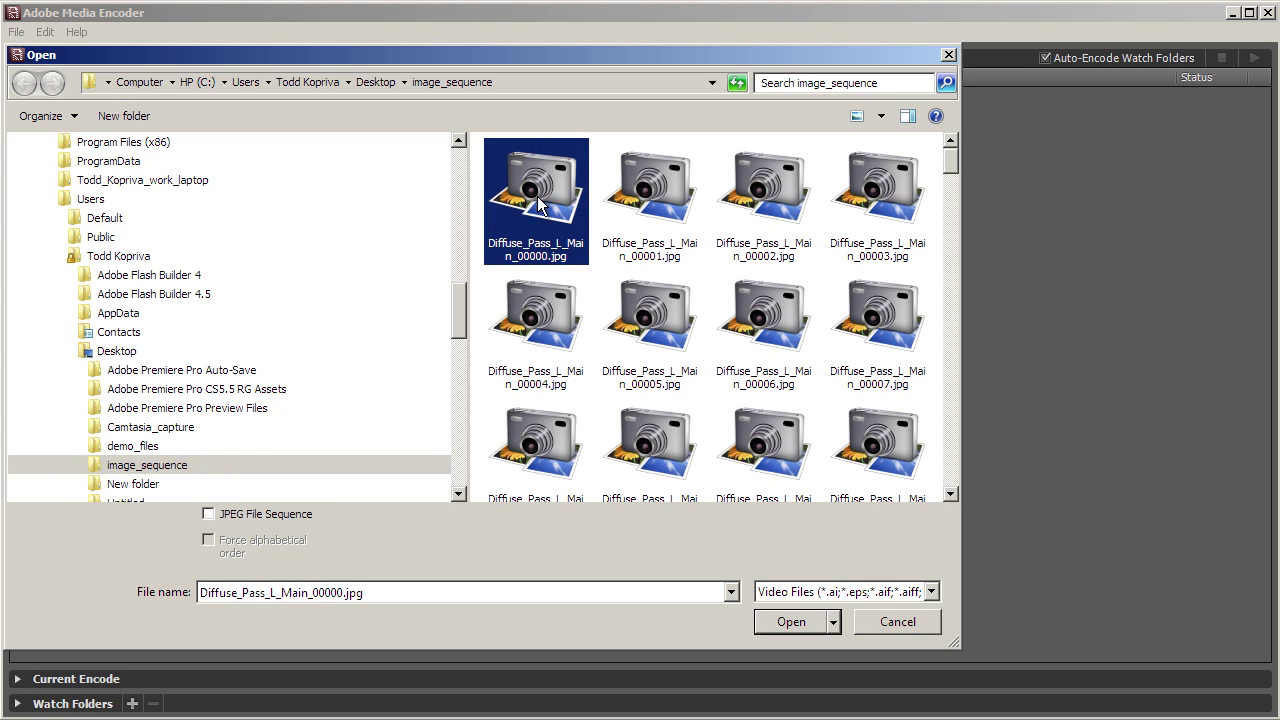
{"action": "left_click", "coordinate": [210, 513]}
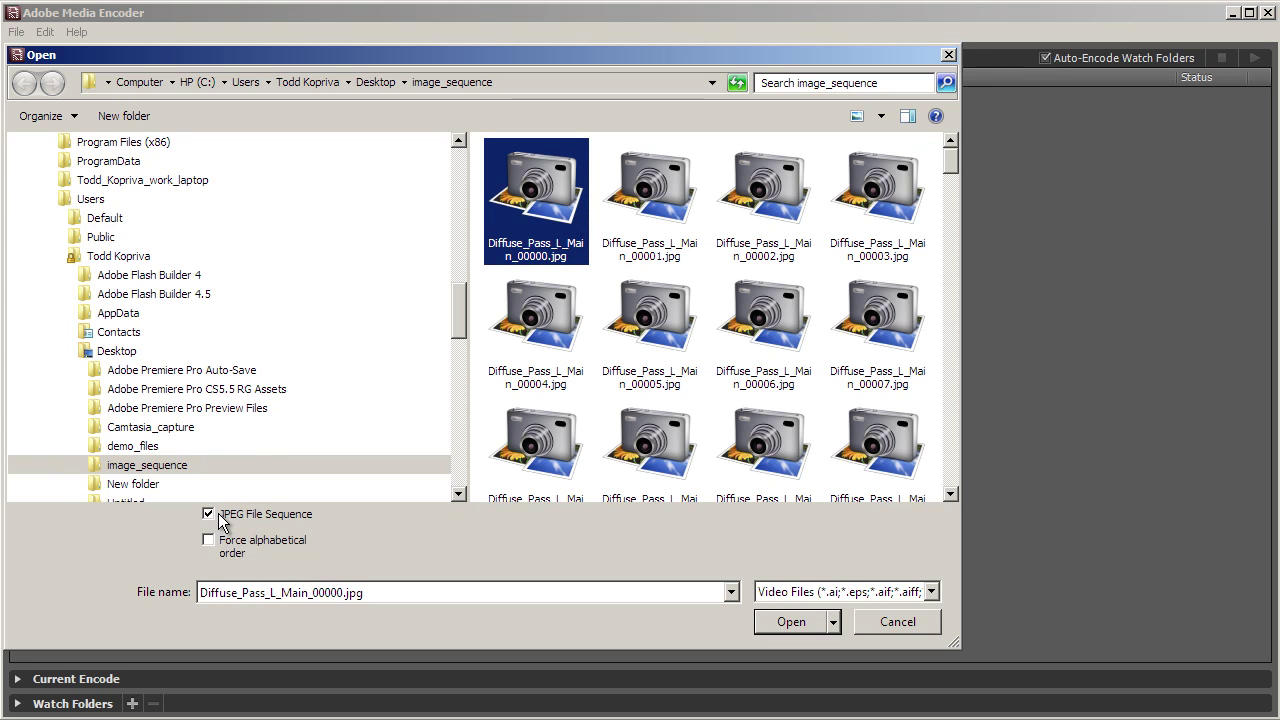
{"action": "left_click", "coordinate": [805, 622]}
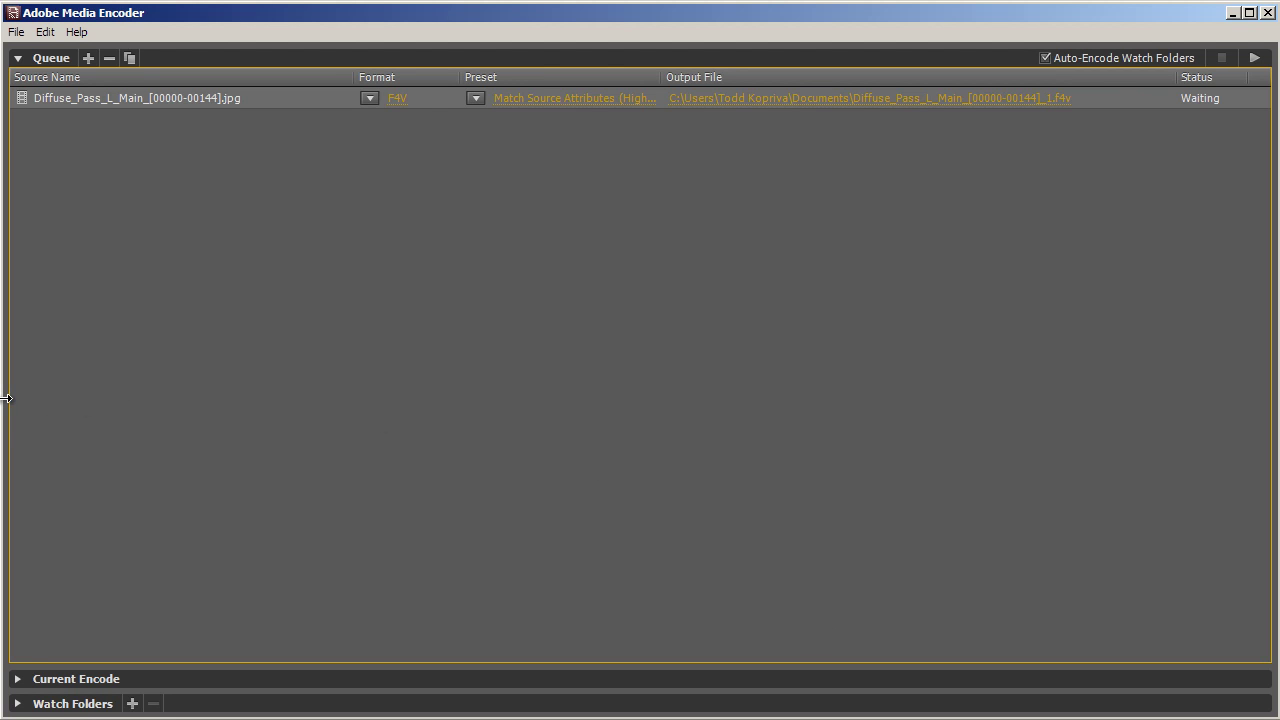
Drag final_pond_scene.f4v and pond.prproj's C003_C013_09257W_001.R3D sequence from the desktop into the queue
{"action": "left_click_drag", "start_coordinate": [5, 398], "coordinate": [75, 397]}
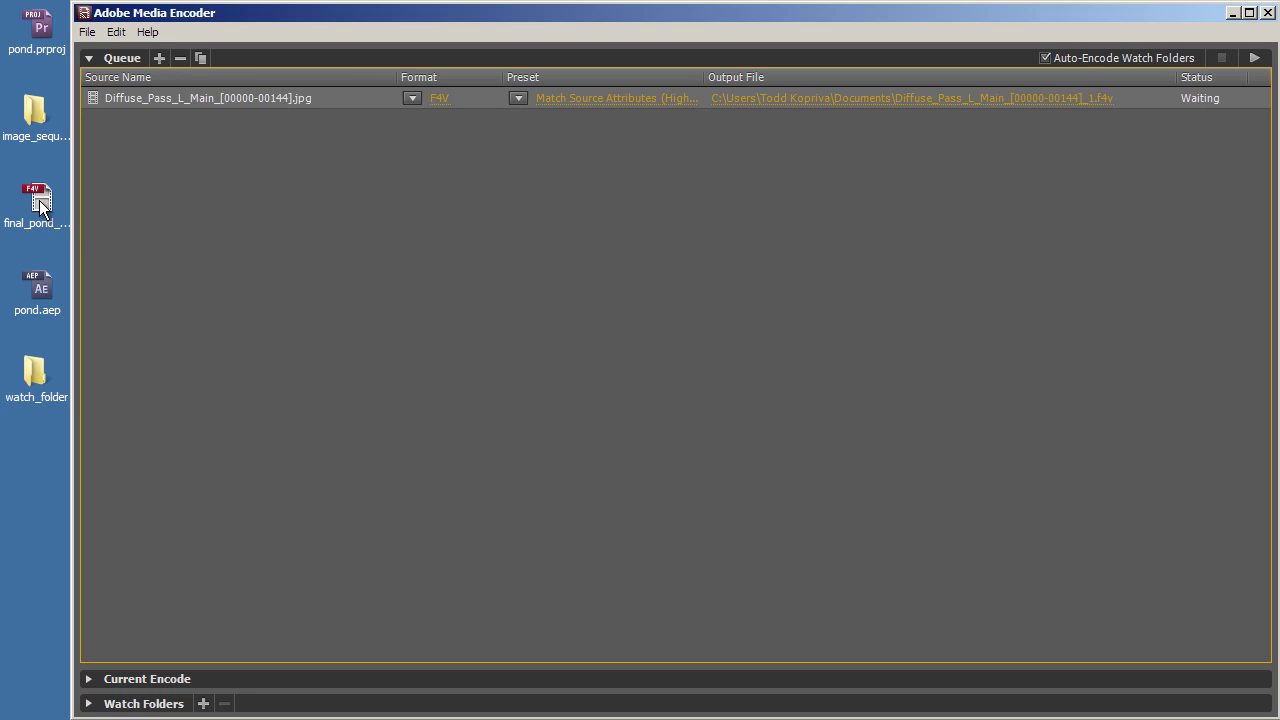
{"action": "left_click_drag", "start_coordinate": [40, 205], "coordinate": [143, 213]}
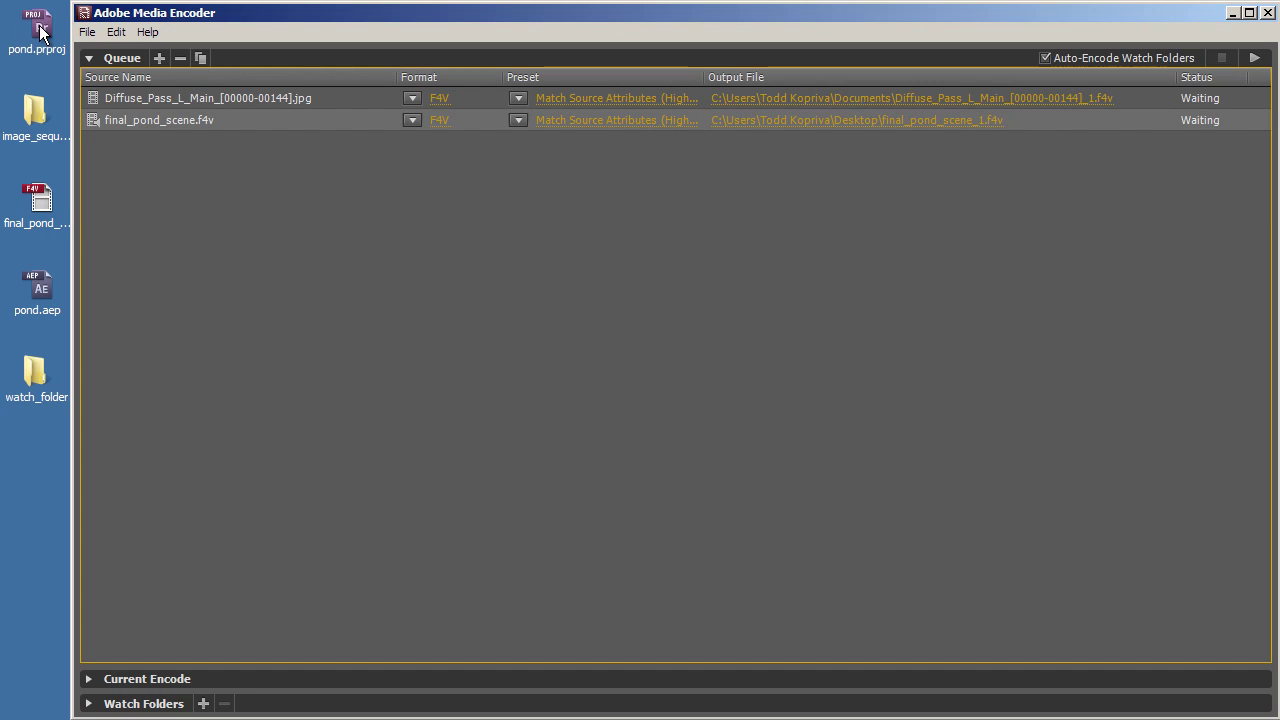
{"action": "left_click_drag", "start_coordinate": [40, 33], "coordinate": [131, 206]}
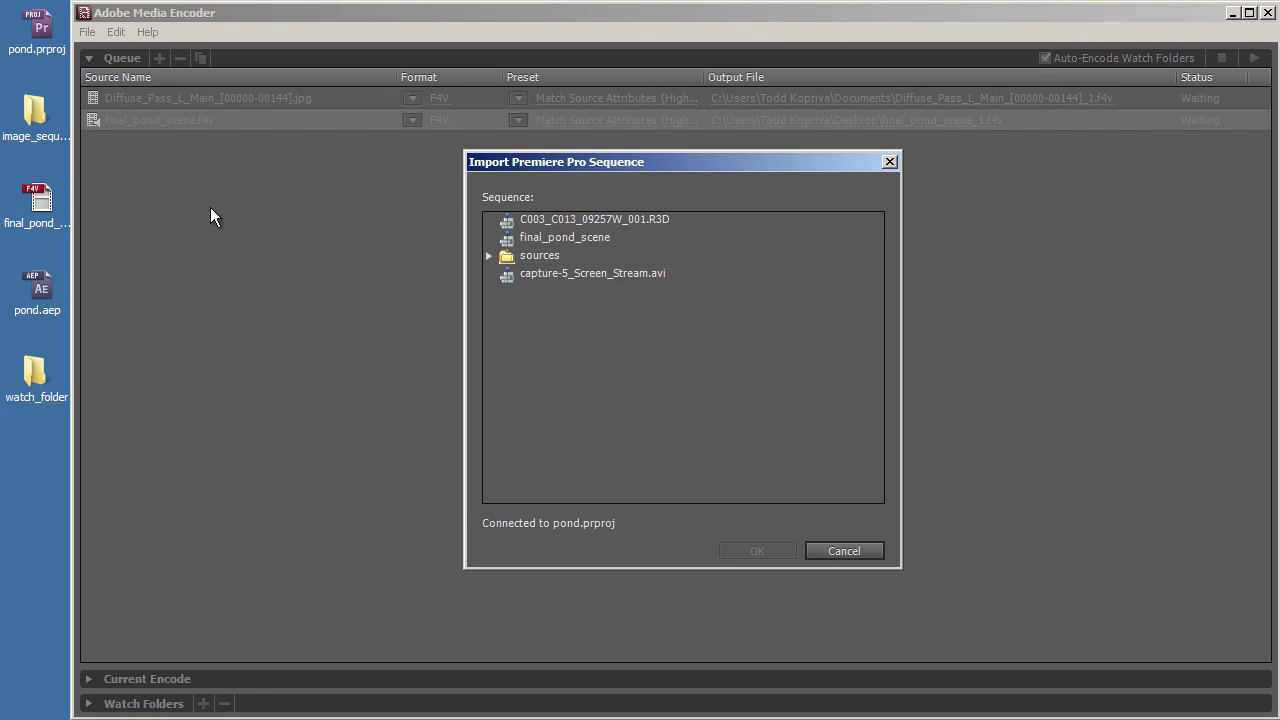
{"action": "left_click", "coordinate": [547, 220]}
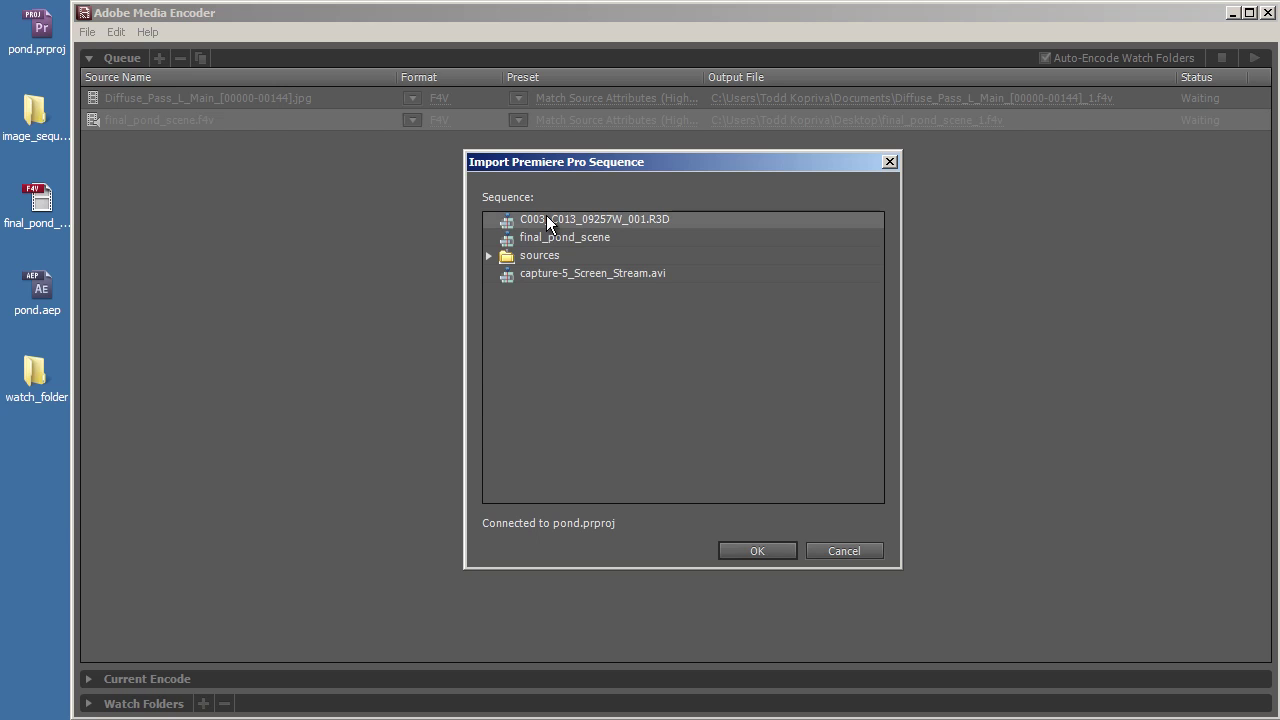
{"action": "left_click", "coordinate": [766, 551]}
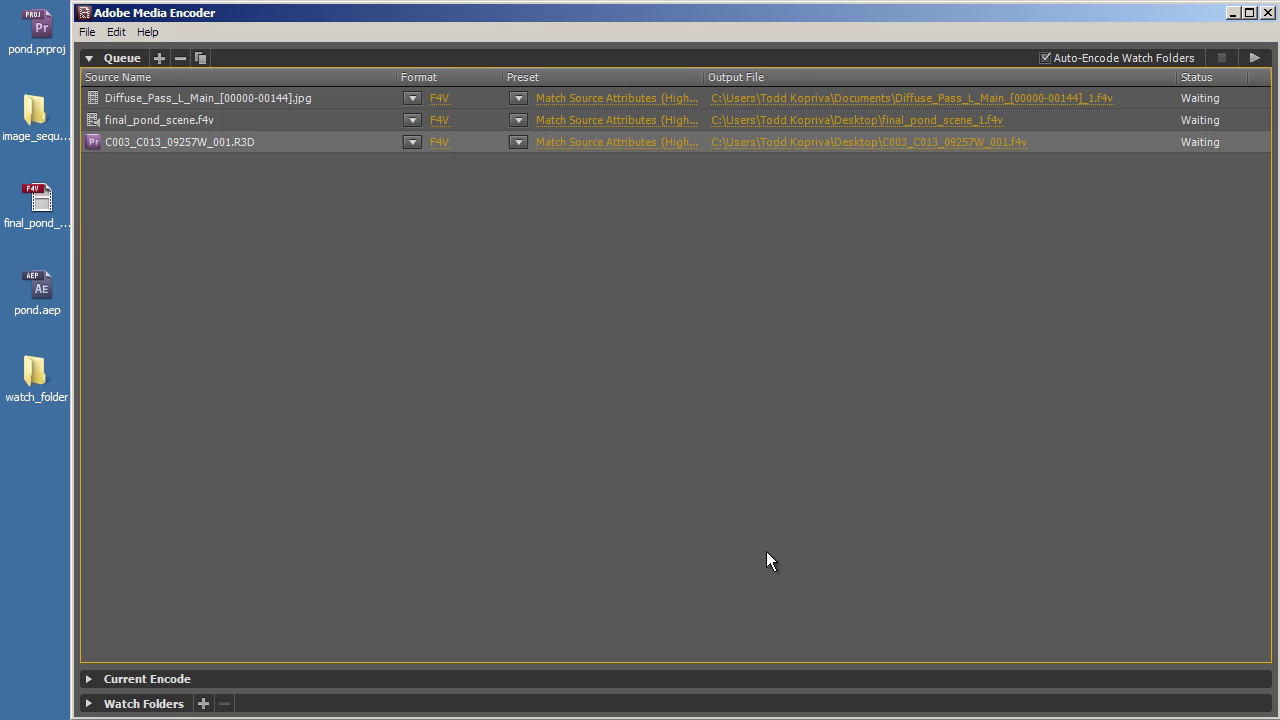
Drag the final_pond_scene sequence from Premiere Pro's Project panel into Media Encoder's queue as a fourth job
{"action": "key", "text": "alt+Tab"}
{"action": "key", "text": "alt+Tab"}
{"action": "key", "text": "alt+Tab"}
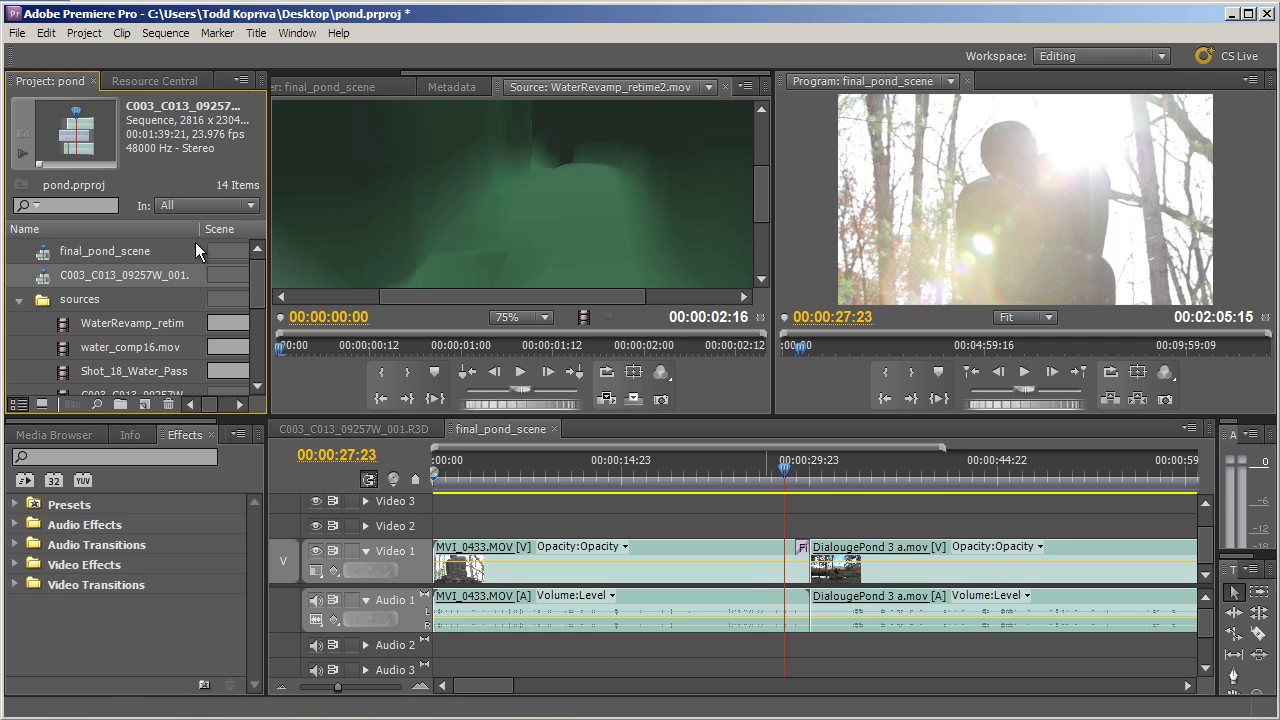
{"action": "left_click", "coordinate": [45, 252]}
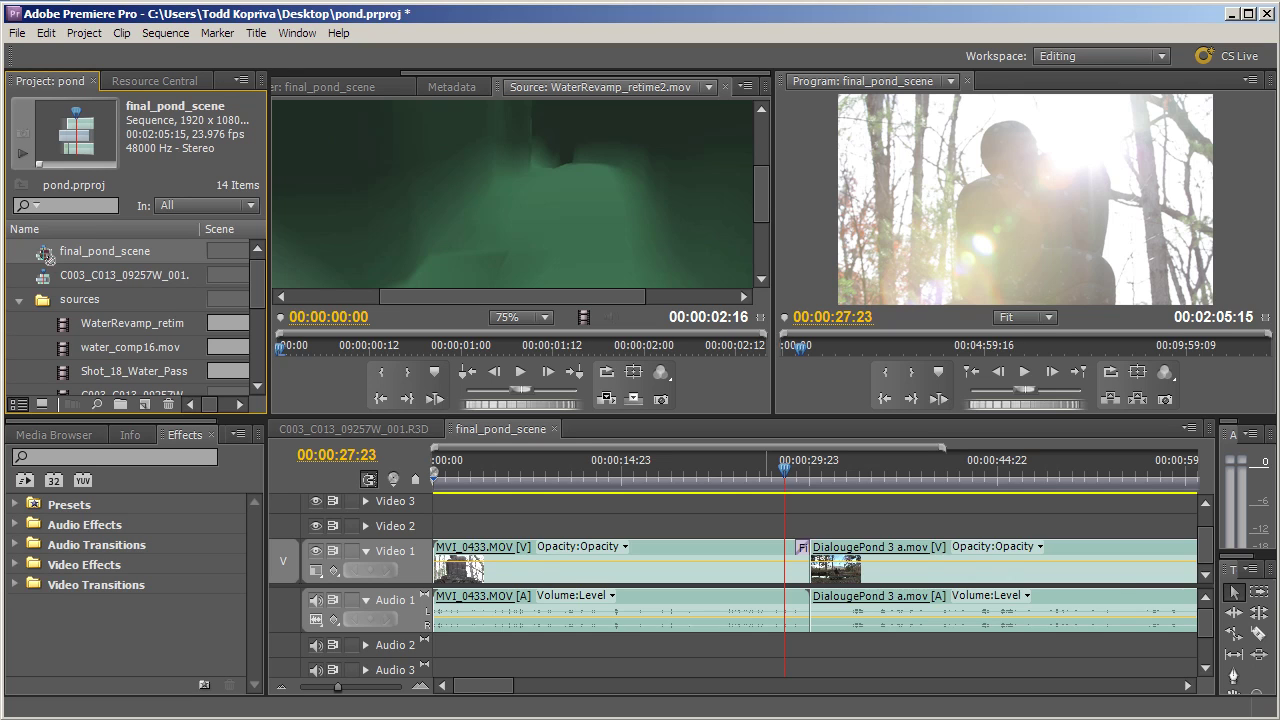
{"action": "key", "text": "alt+Tab"}
{"action": "left_click_drag", "start_coordinate": [47, 257], "coordinate": [145, 264]}
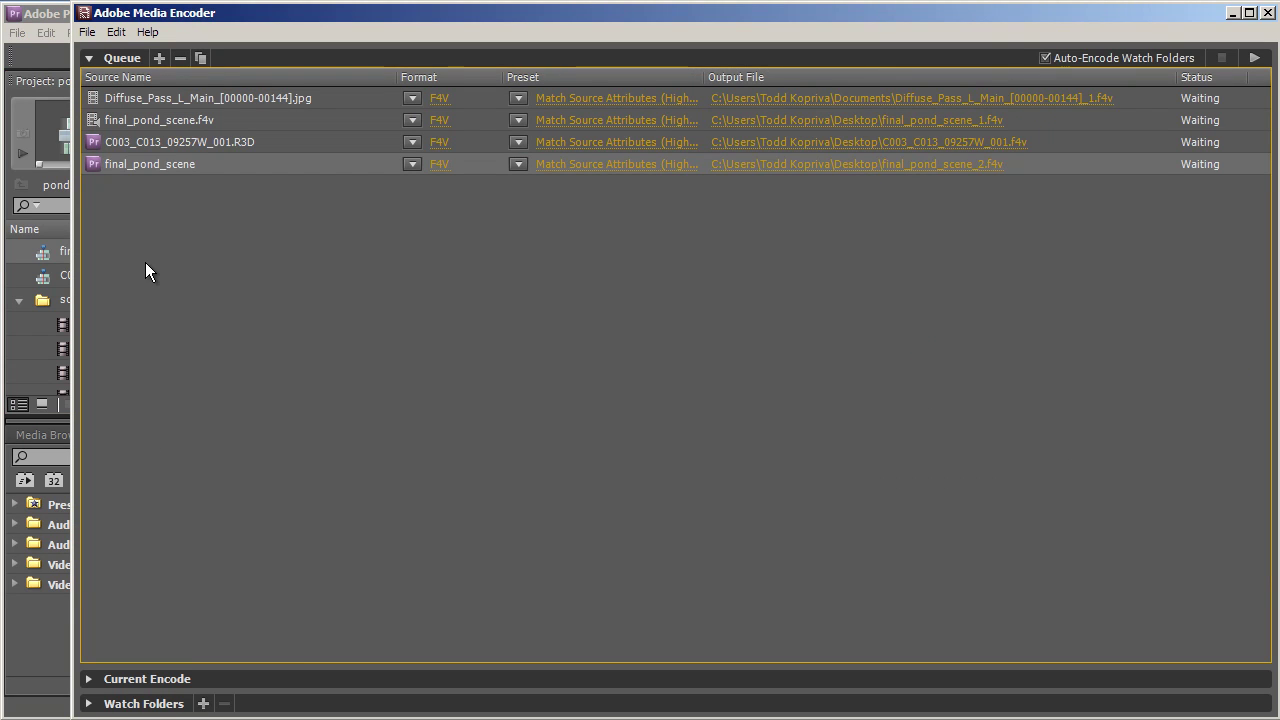
Drag the final_pond_scene comp from After Effects' Project panel into Media Encoder's queue
{"action": "key", "text": "alt+Tab"}
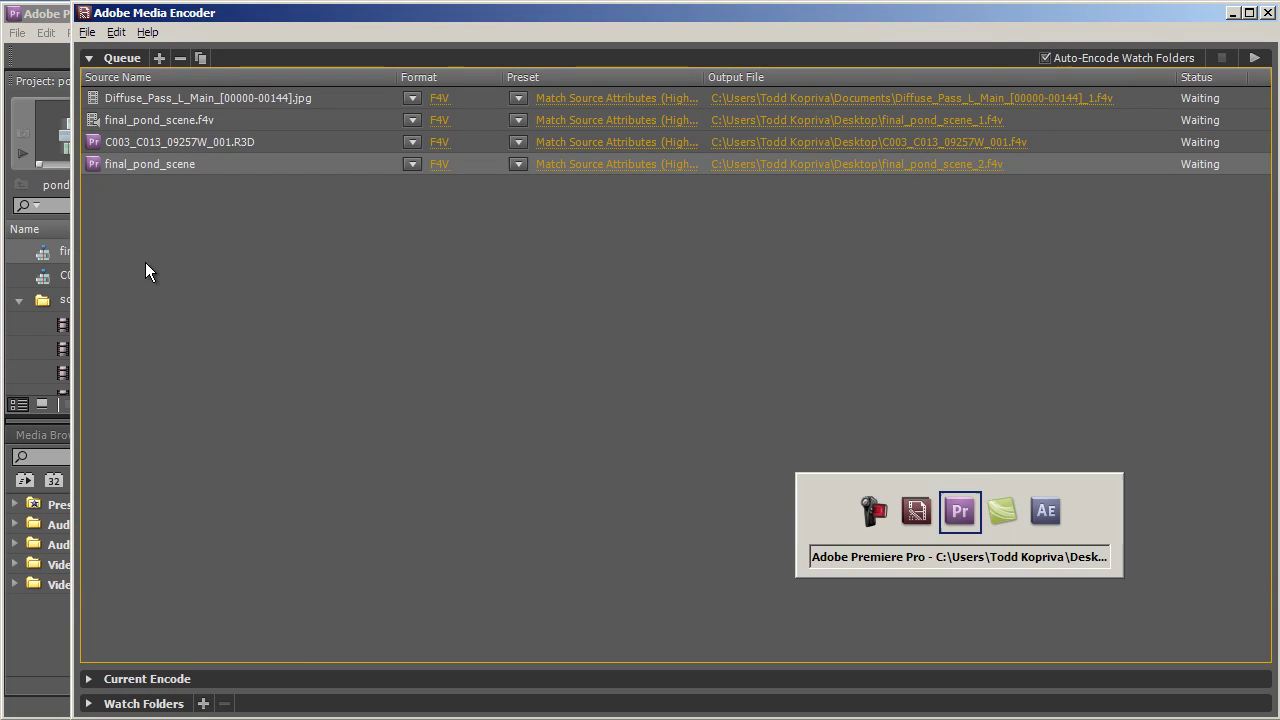
{"action": "key", "text": "alt+Tab"}
{"action": "key", "text": "alt+Tab"}
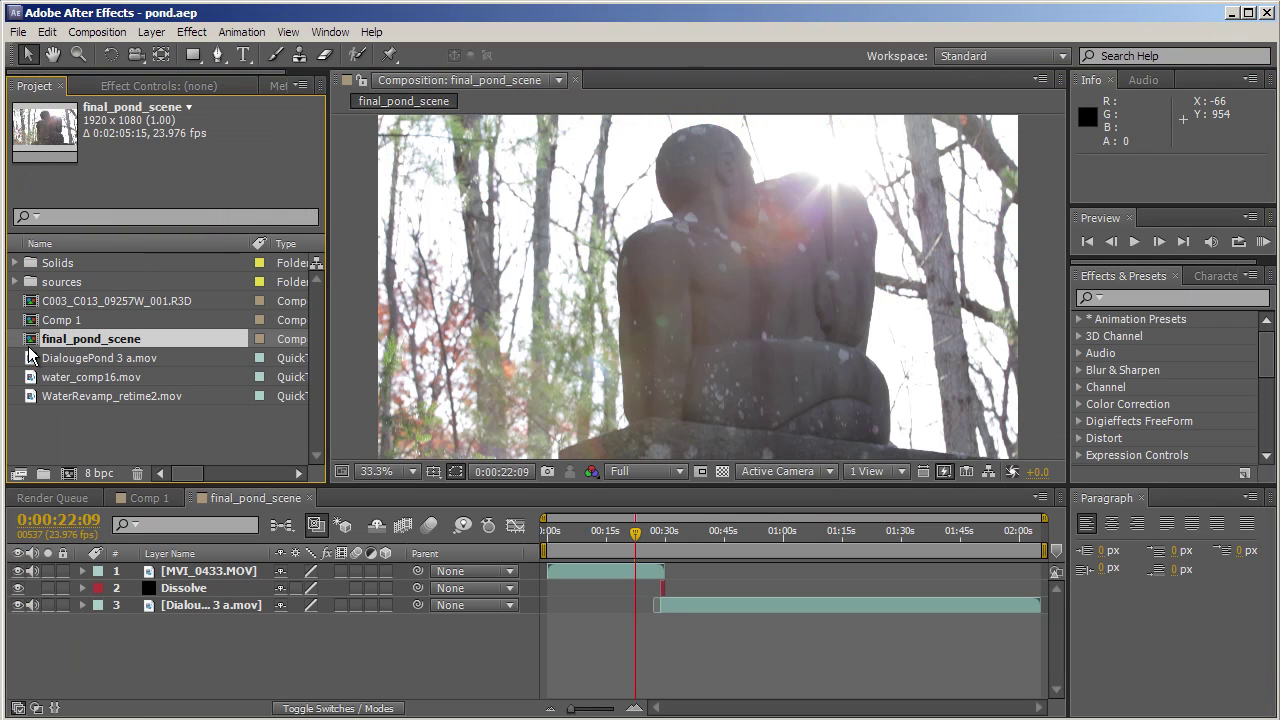
{"action": "left_click_drag", "start_coordinate": [31, 342], "coordinate": [186, 312]}
{"action": "key", "text": "alt+Tab"}
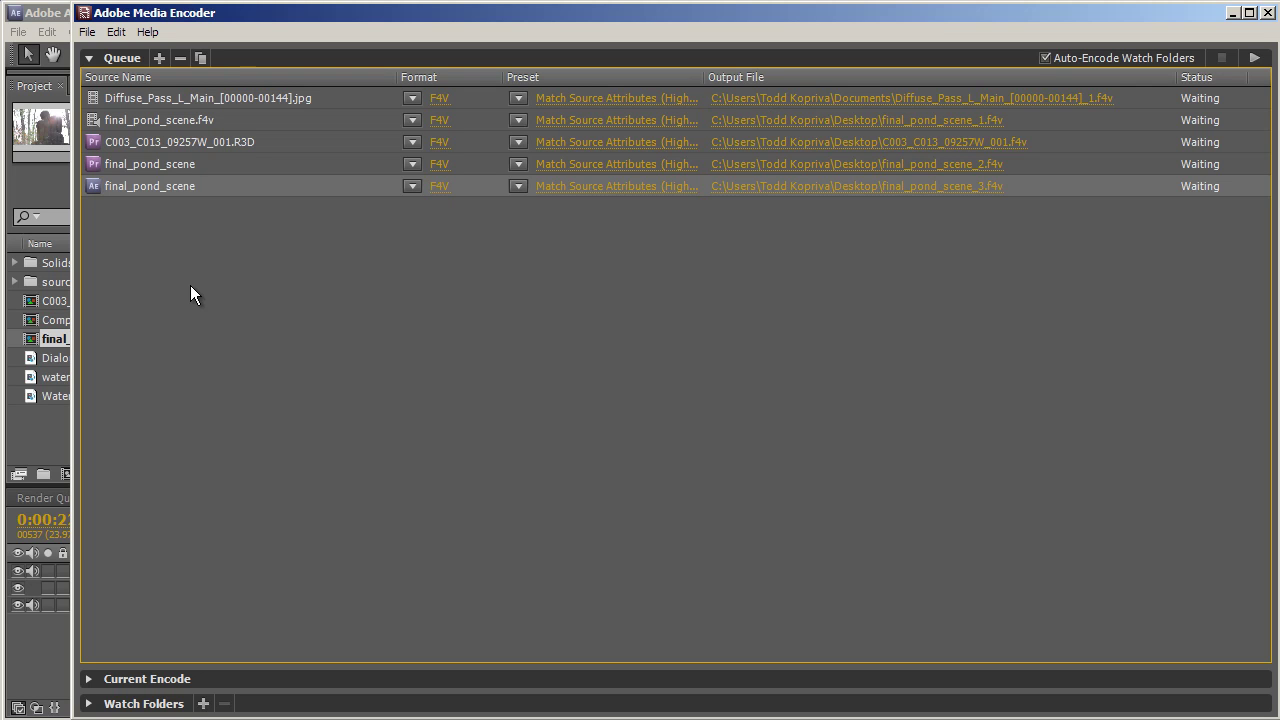
Minimize After Effects and Premiere Pro so Media Encoder's five waiting F4V jobs show
{"action": "left_click", "coordinate": [59, 31]}
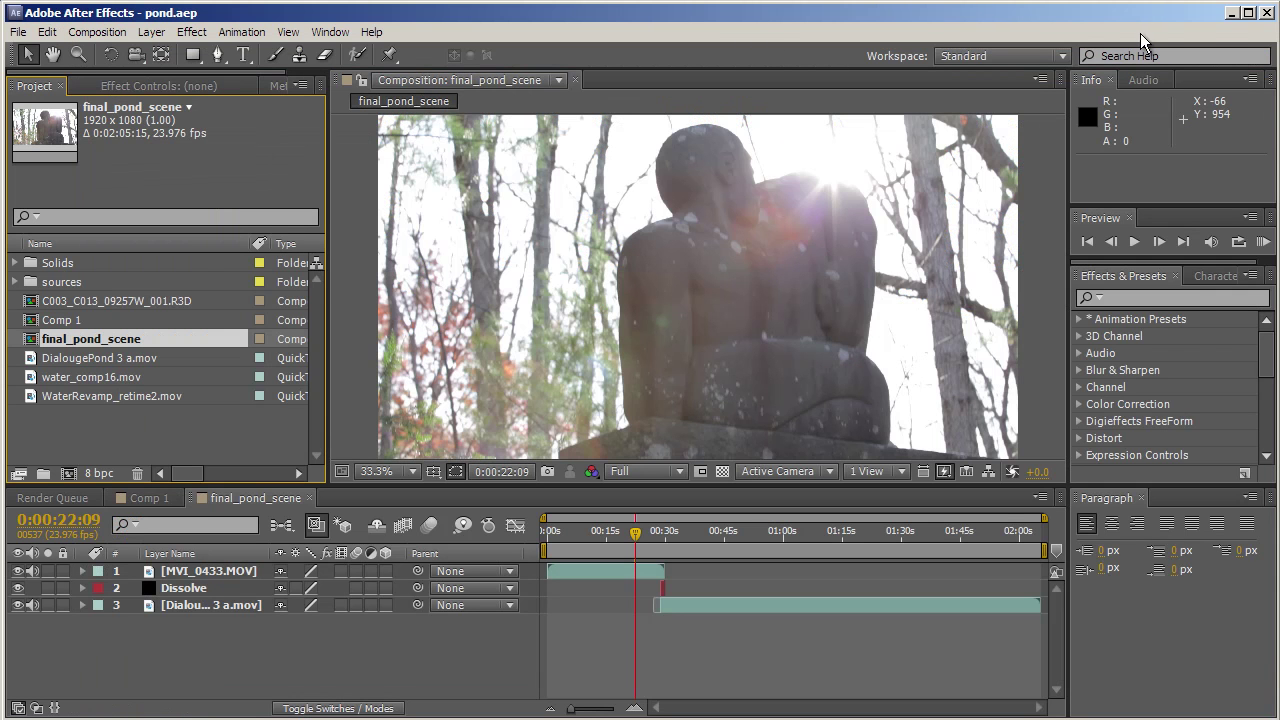
{"action": "left_click", "coordinate": [1229, 14]}
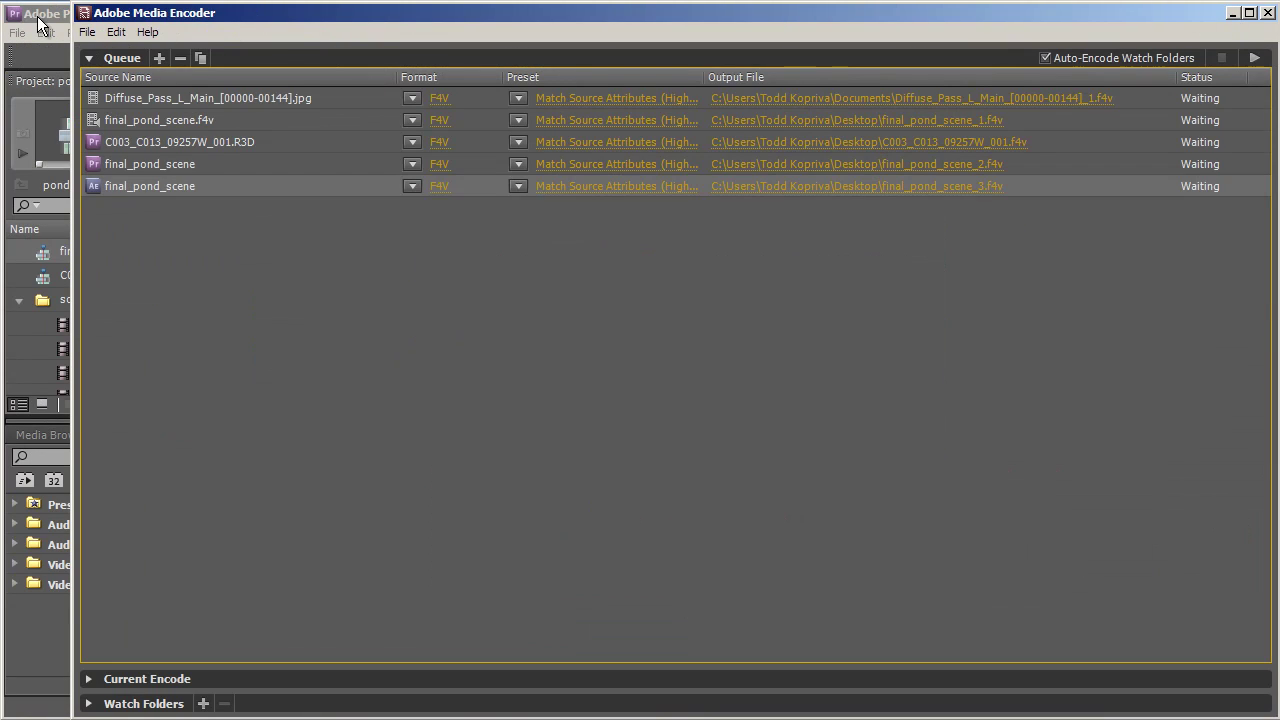
{"action": "left_click", "coordinate": [47, 22]}
{"action": "left_click", "coordinate": [1232, 14]}
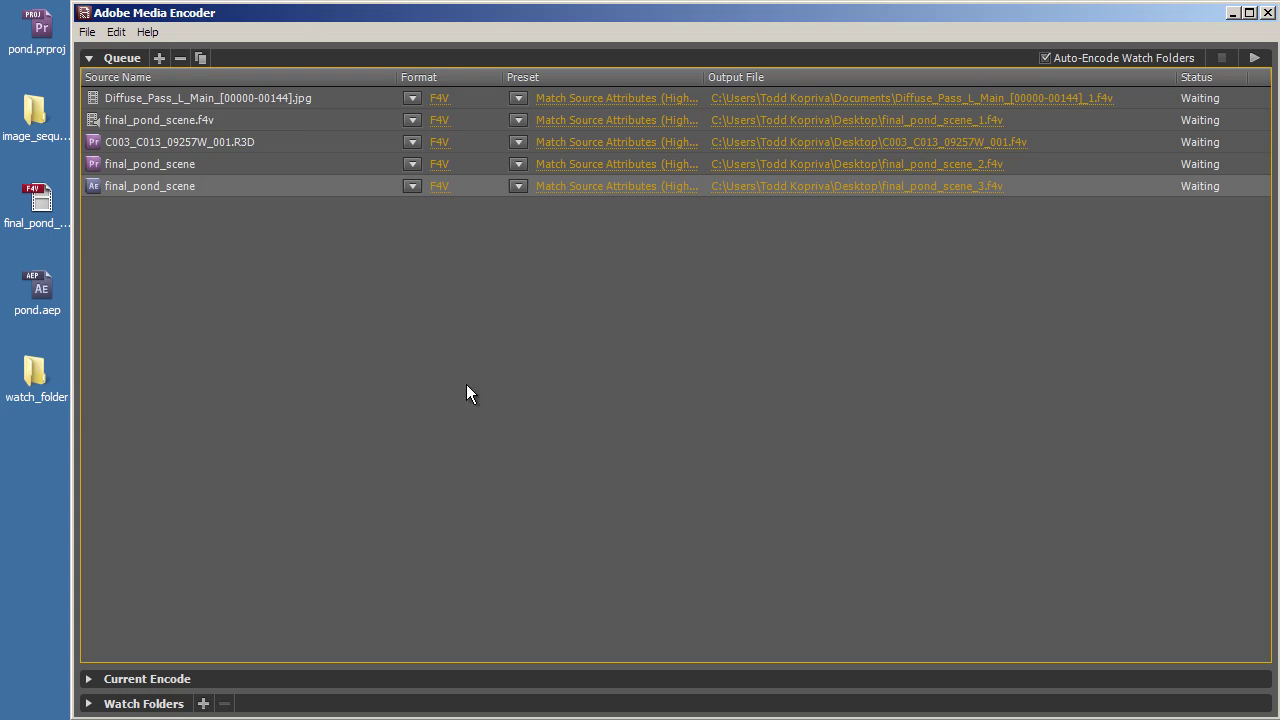
Expand Watch Folders and add the desktop watch_folder, encoding F4V into watch_folder\Output\
{"action": "left_click", "coordinate": [89, 704]}
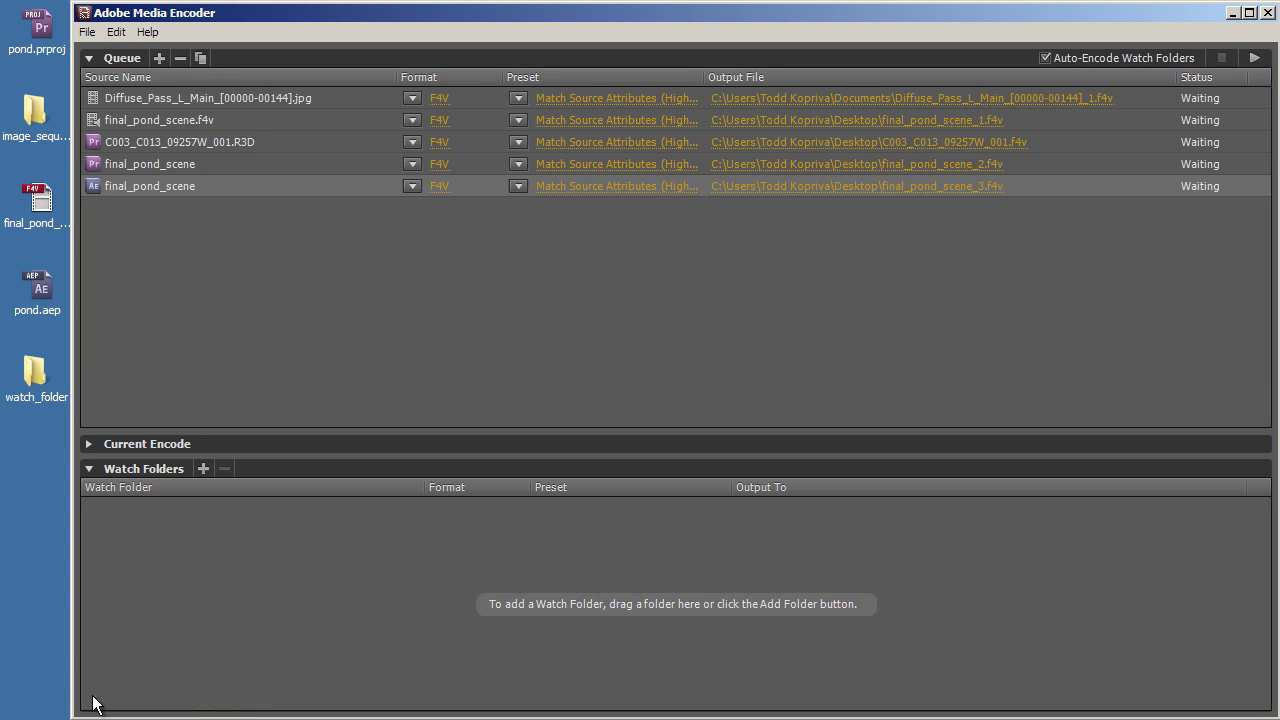
{"action": "double_click", "coordinate": [275, 557]}
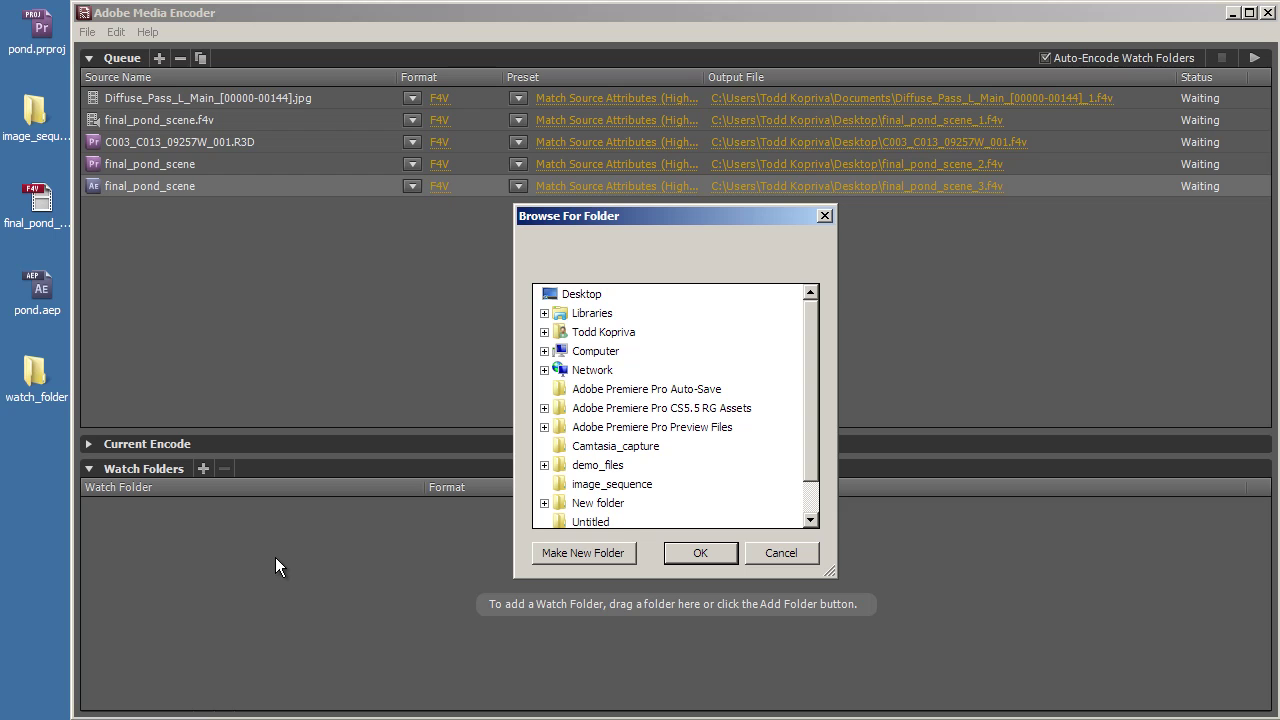
{"action": "left_click", "coordinate": [808, 503]}
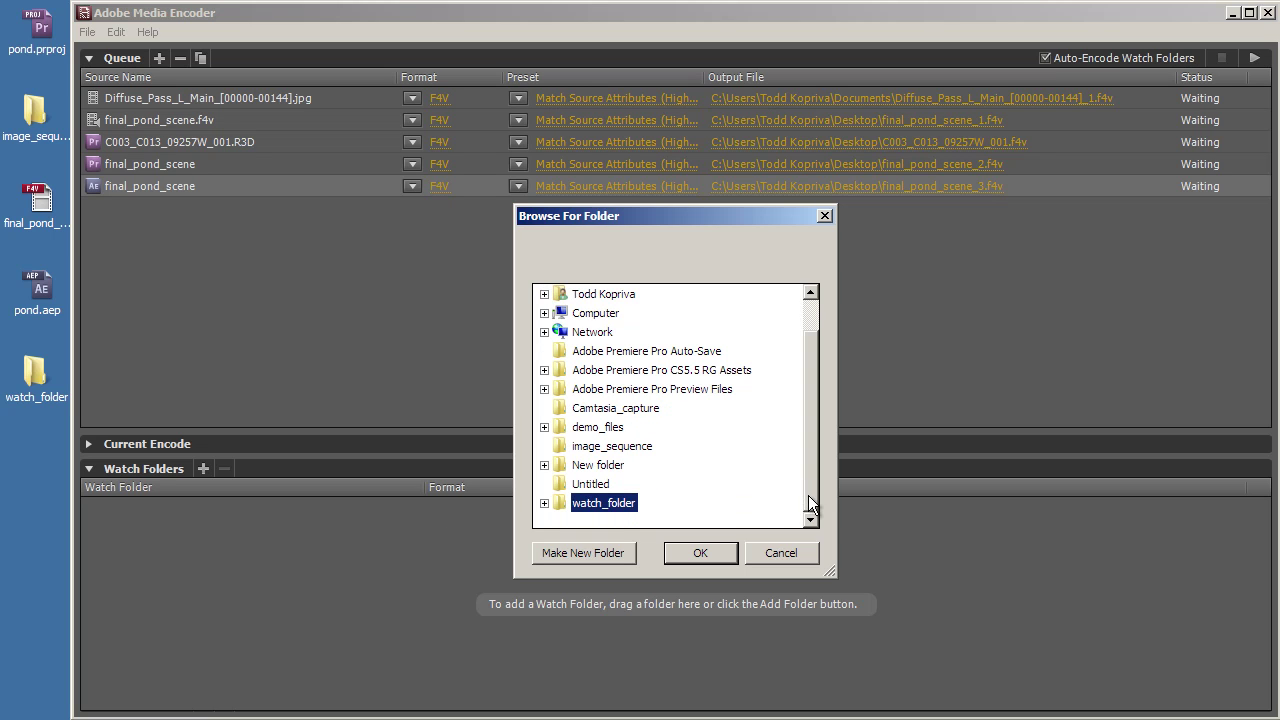
{"action": "double_click", "coordinate": [556, 500]}
{"action": "left_click", "coordinate": [703, 560]}
{"action": "left_click", "coordinate": [701, 553]}
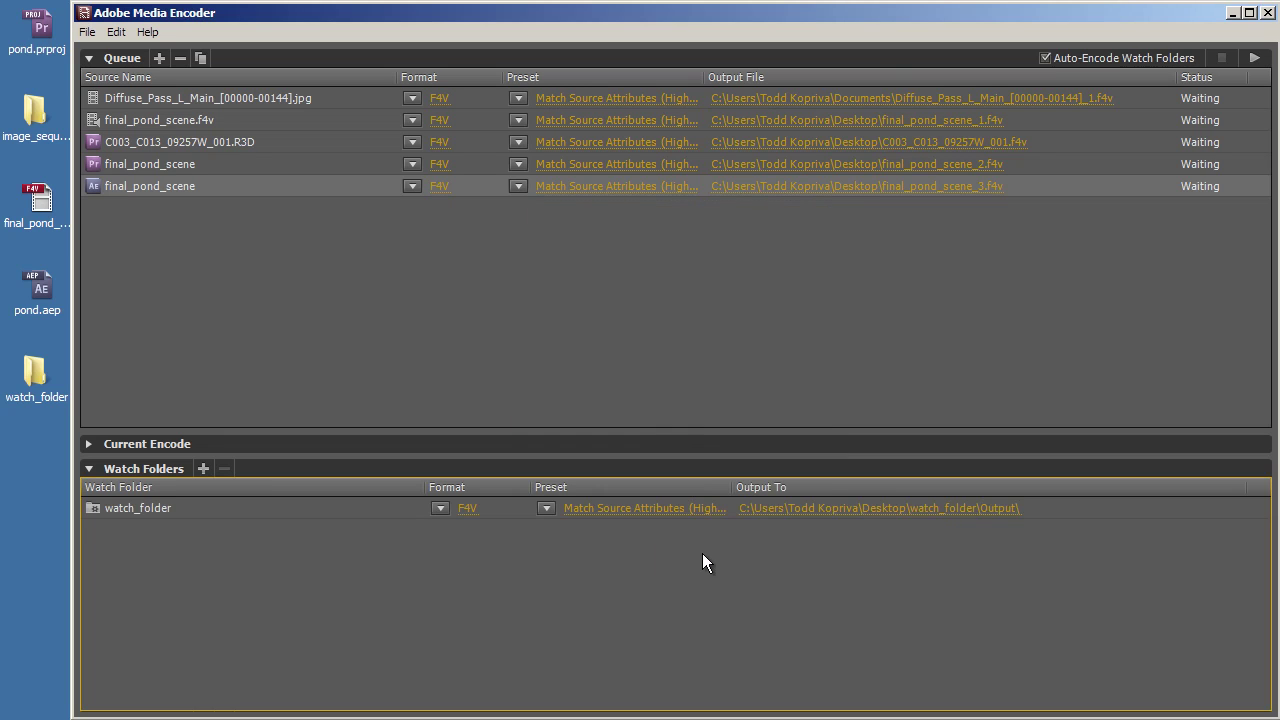
{"action": "left_click", "coordinate": [123, 509]}
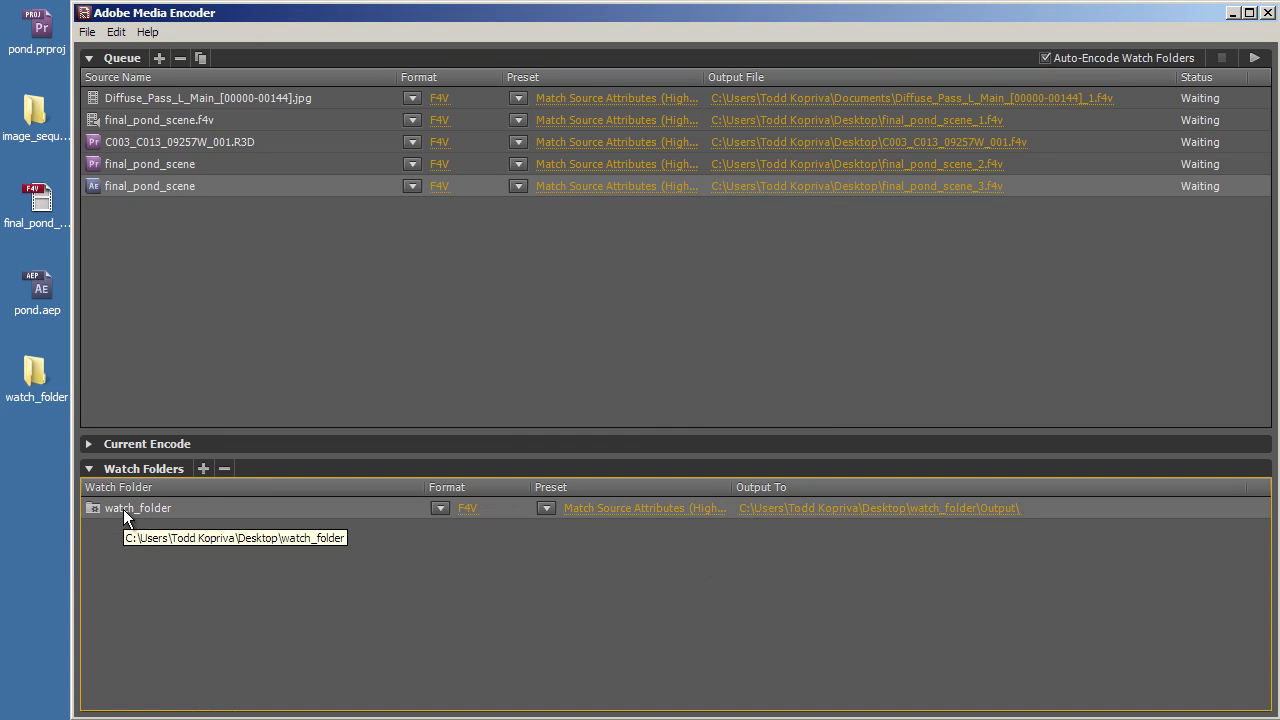
Remove the watch_folder entry, then drag the desktop watch_folder back into the Watch Folders panel
{"action": "left_click", "coordinate": [225, 468]}
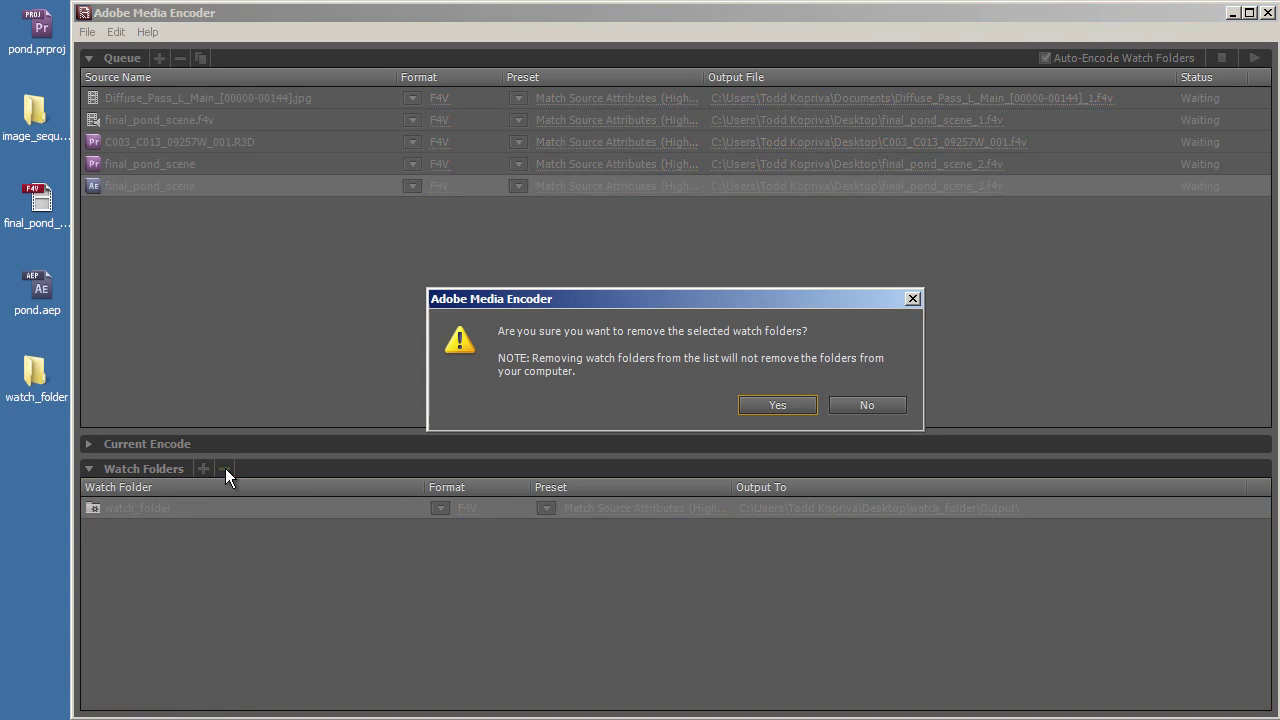
{"action": "left_click", "coordinate": [755, 407]}
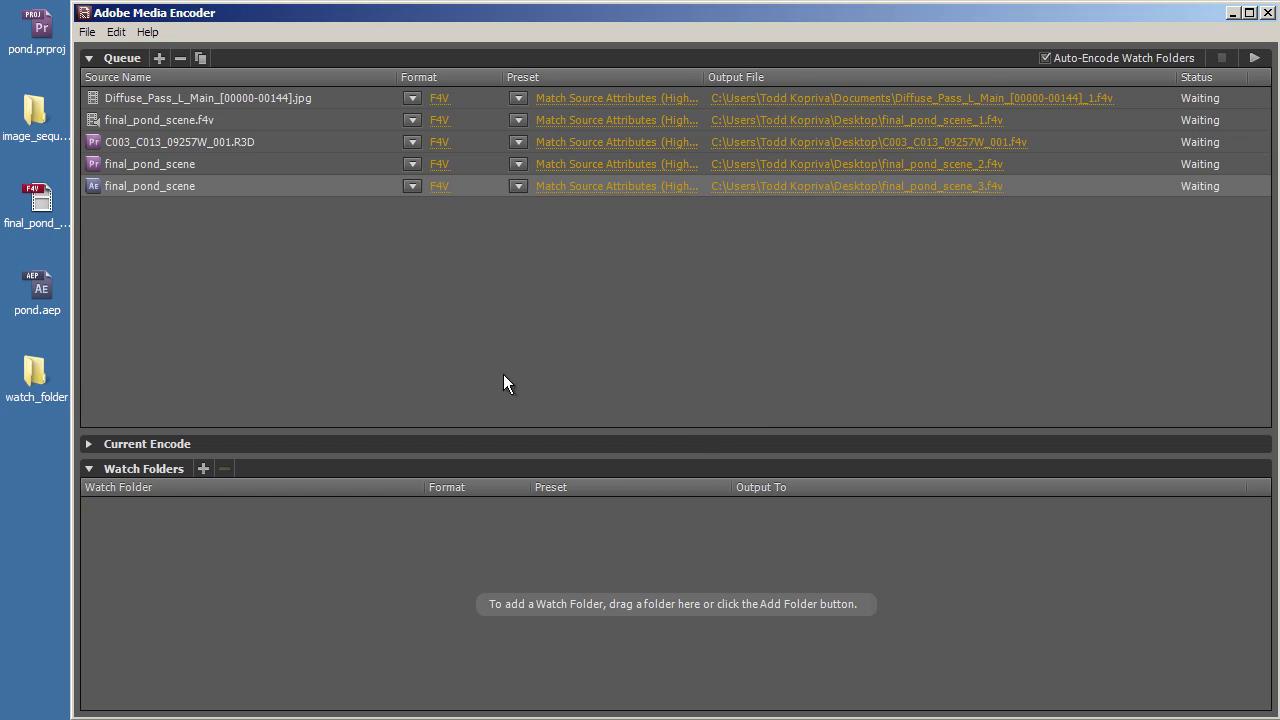
{"action": "left_click", "coordinate": [27, 383]}
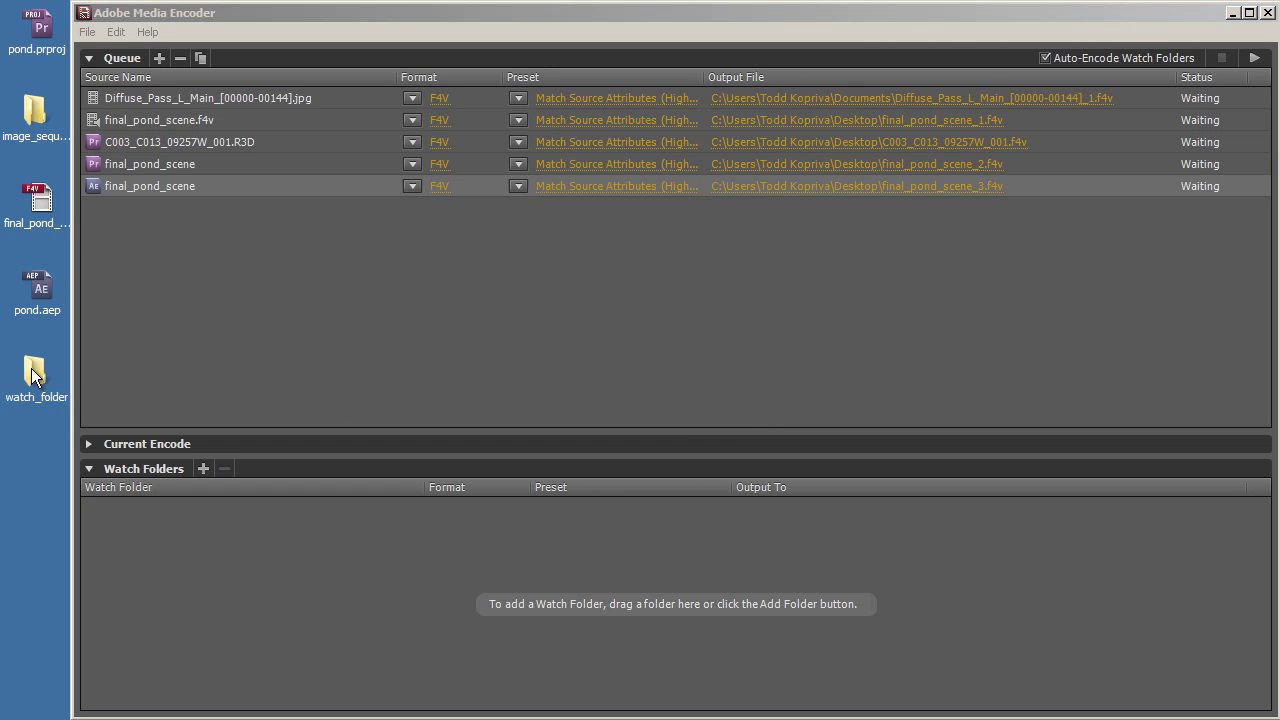
{"action": "left_click_drag", "start_coordinate": [49, 446], "coordinate": [86, 498]}
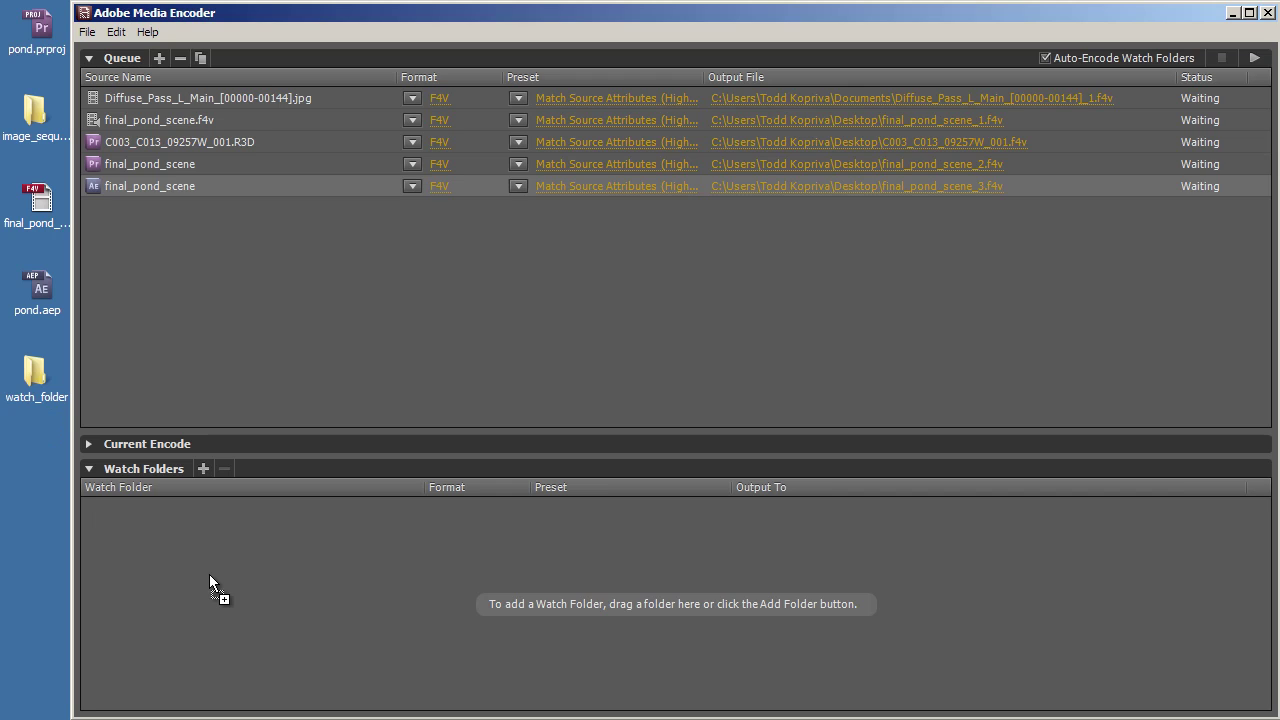
{"action": "left_click_drag", "start_coordinate": [210, 577], "coordinate": [210, 577]}
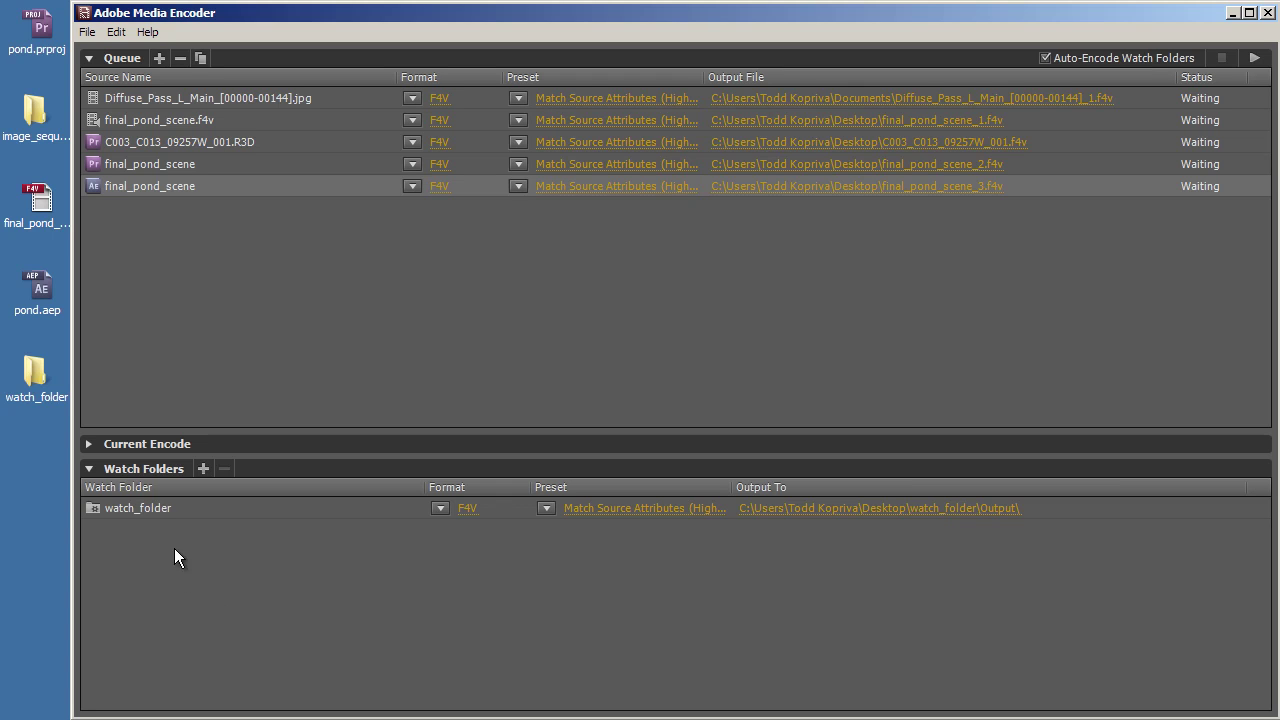
Delete the selected watch_folder entry, confirming the removal with Yes
{"action": "left_click", "coordinate": [149, 507]}
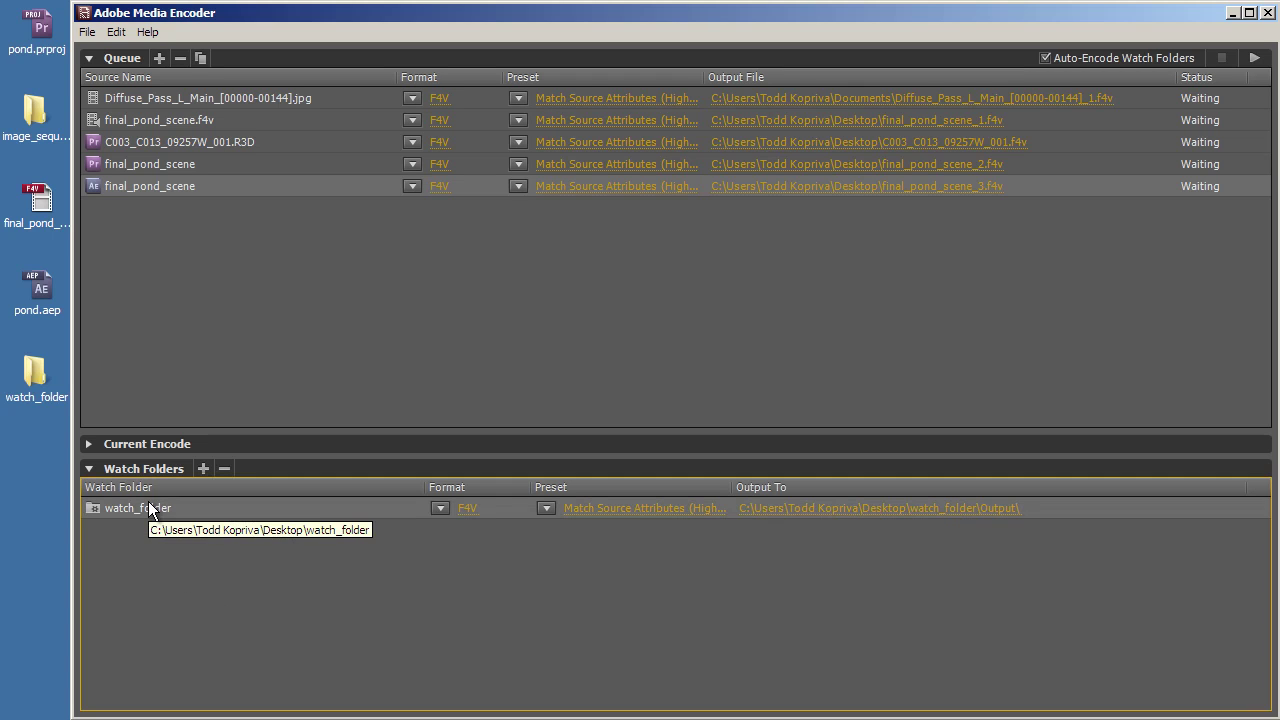
{"action": "left_click", "coordinate": [223, 469]}
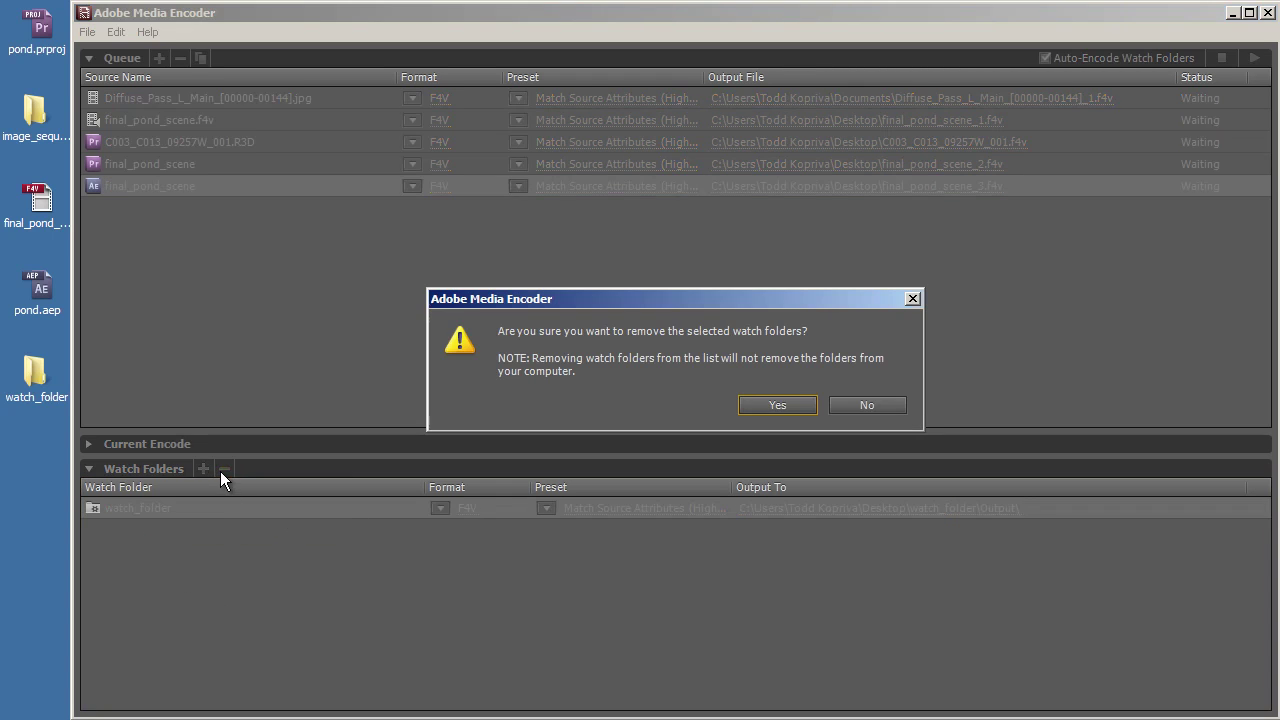
{"action": "left_click", "coordinate": [757, 403]}
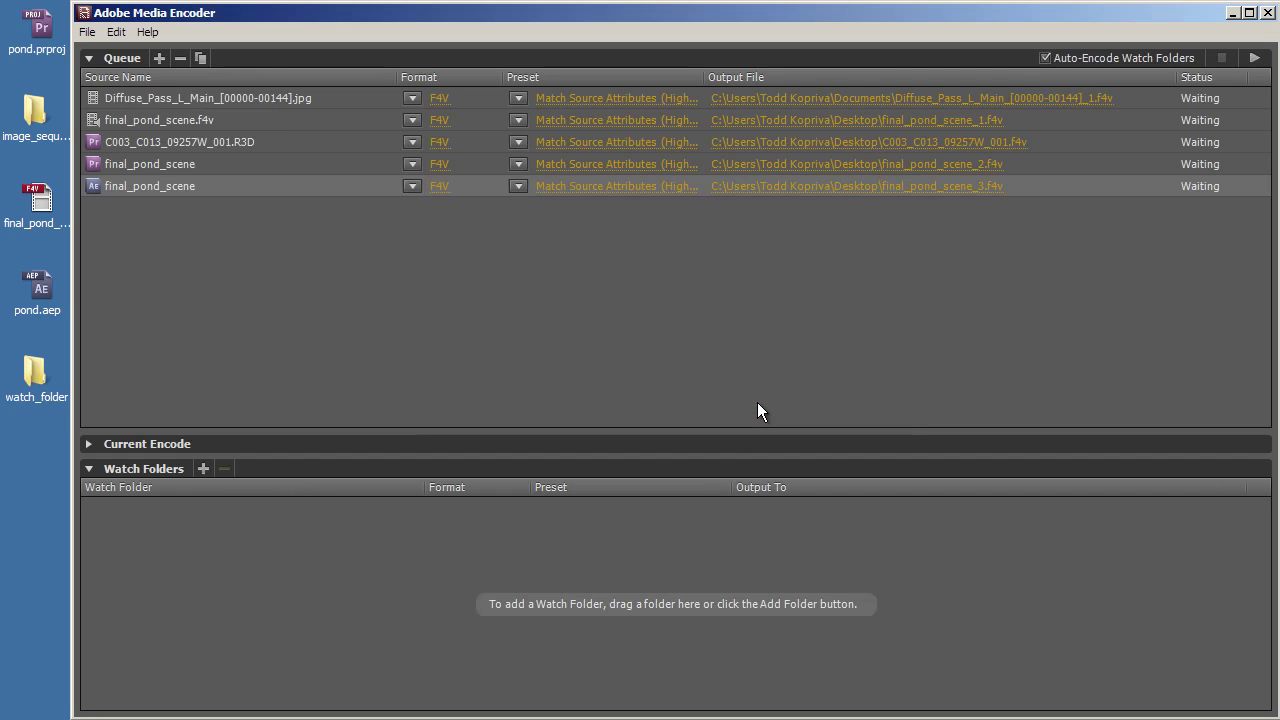
Re-add watch_folder via Add Folder and Browse For Folder, outputting F4V to watch_folder\Output\
{"action": "left_click", "coordinate": [204, 469]}
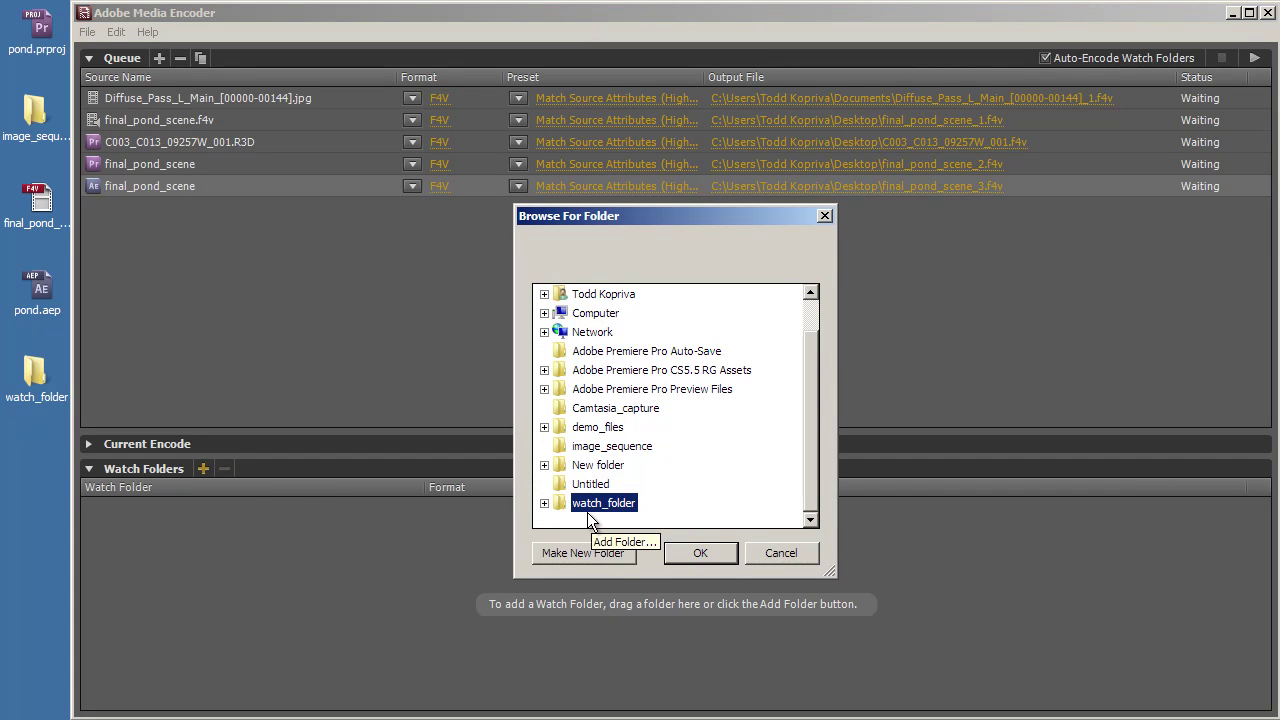
{"action": "left_click", "coordinate": [587, 514]}
{"action": "left_click", "coordinate": [695, 556]}
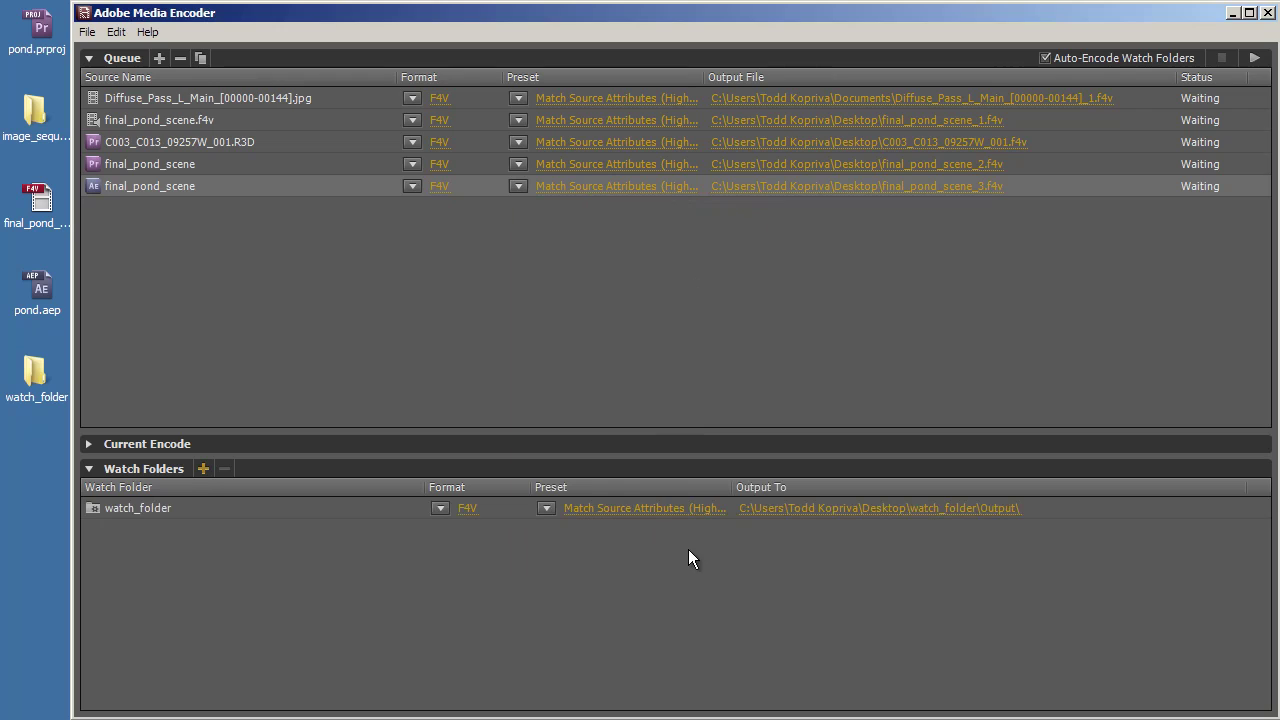